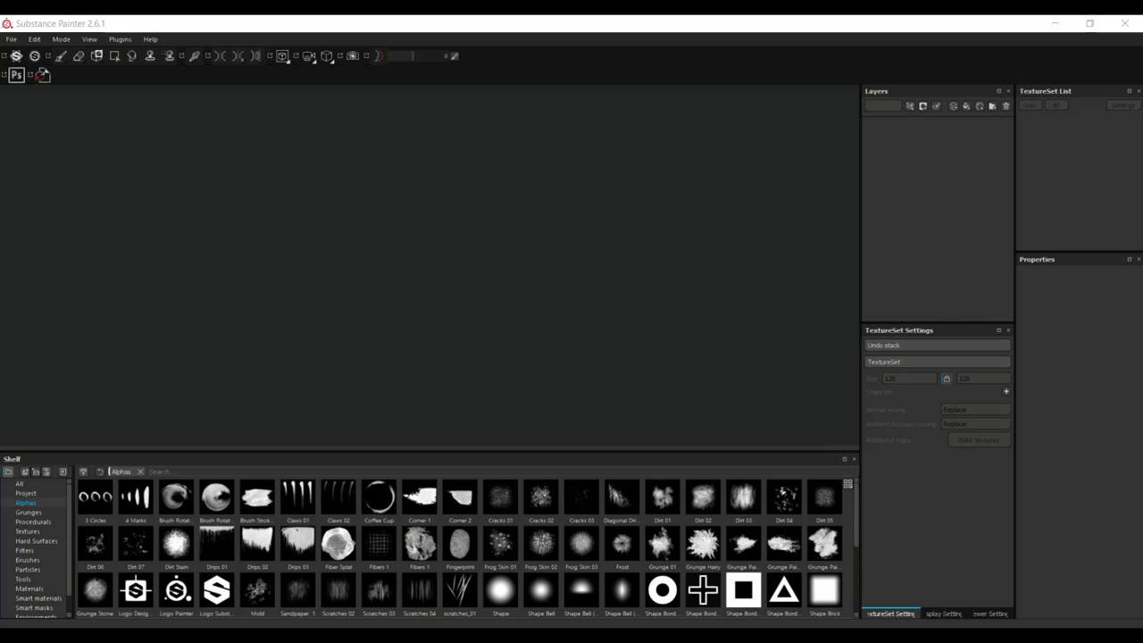
Start a new PBR Metallic Roughness project at 1024 resolution using CubeOBJ.obj as the mesh.
left_click(11, 39)
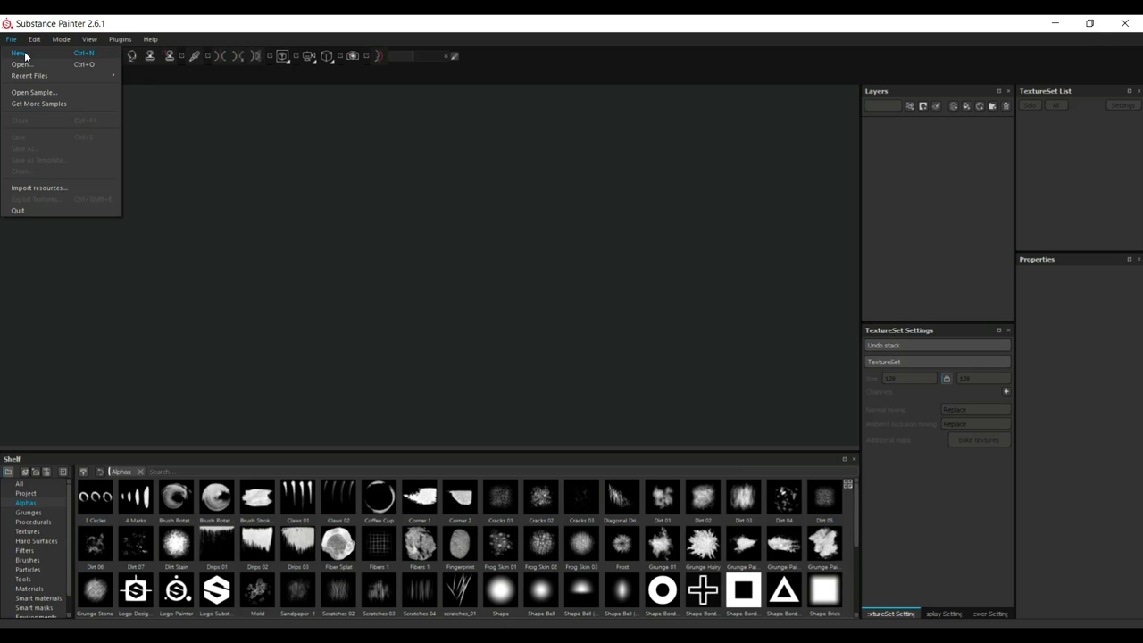
left_click(25, 56)
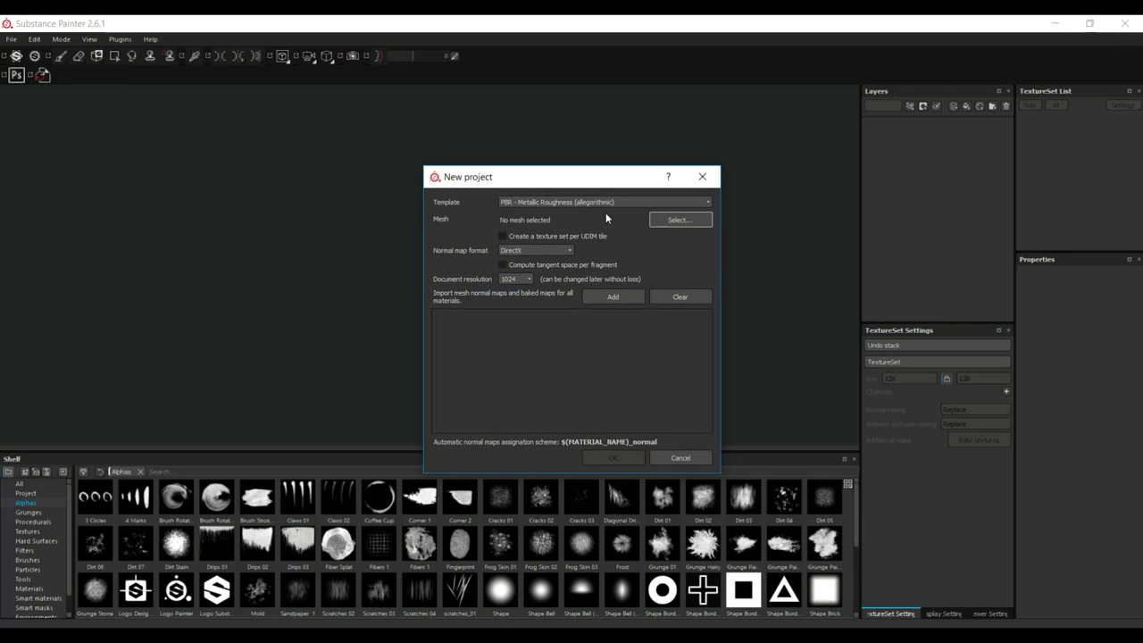
left_click(679, 221)
scroll(714, 375, "down", 1)
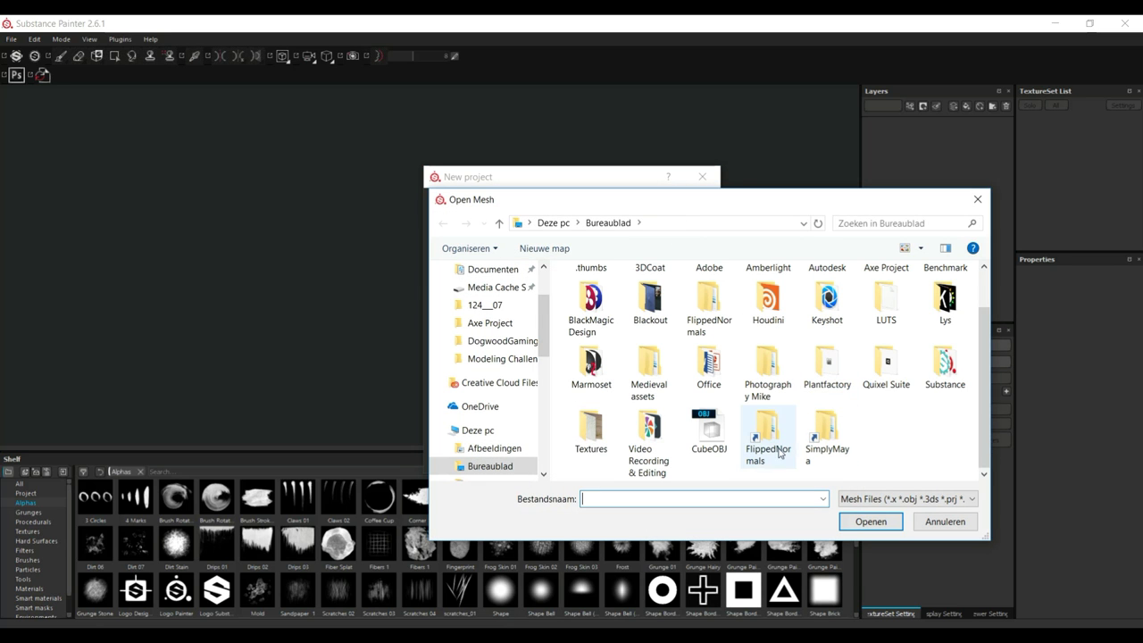
left_click(709, 430)
left_click(871, 521)
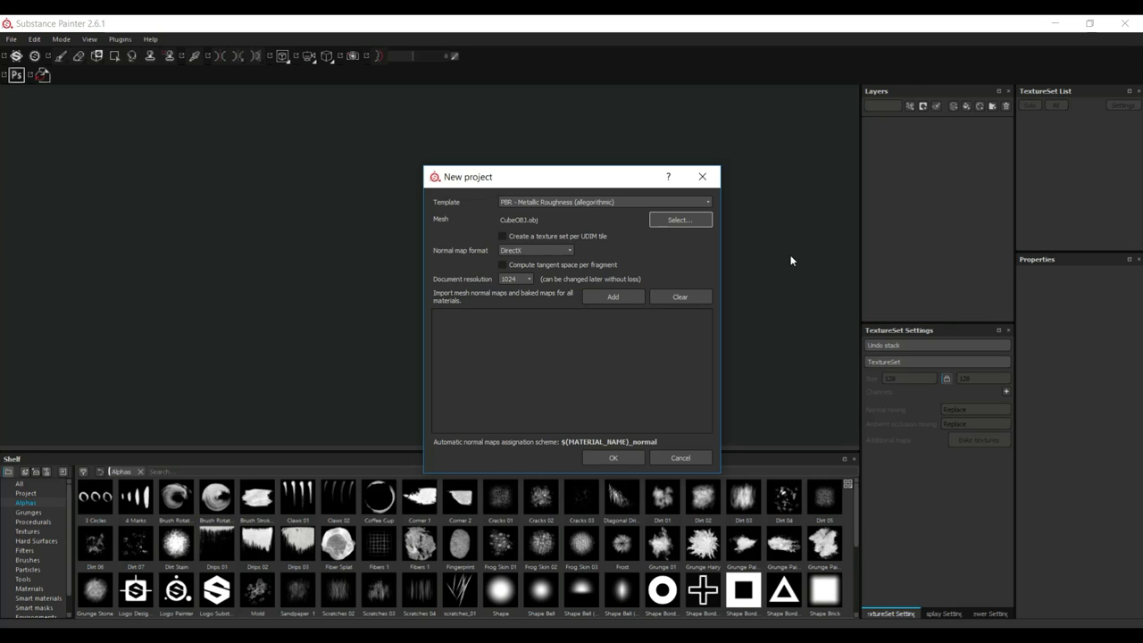
Create the CubeOBJ project and bake its initialShadingGroup normal, world space normal and ambient occlusion maps.
left_click(615, 458)
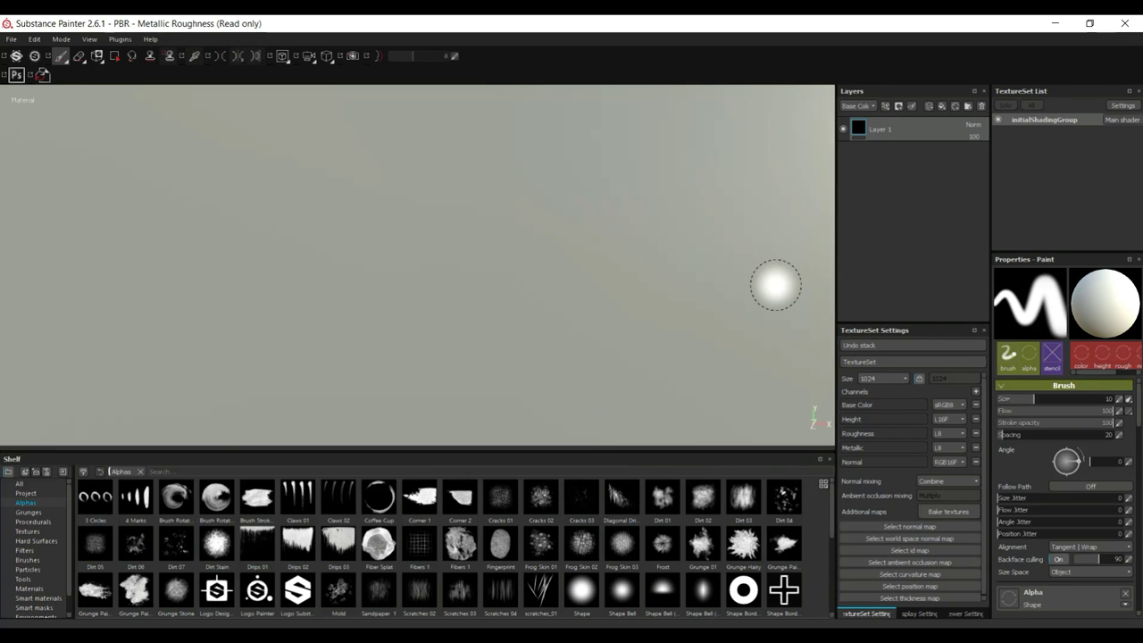
left_click_drag(776, 286, 372, 308, "alt")
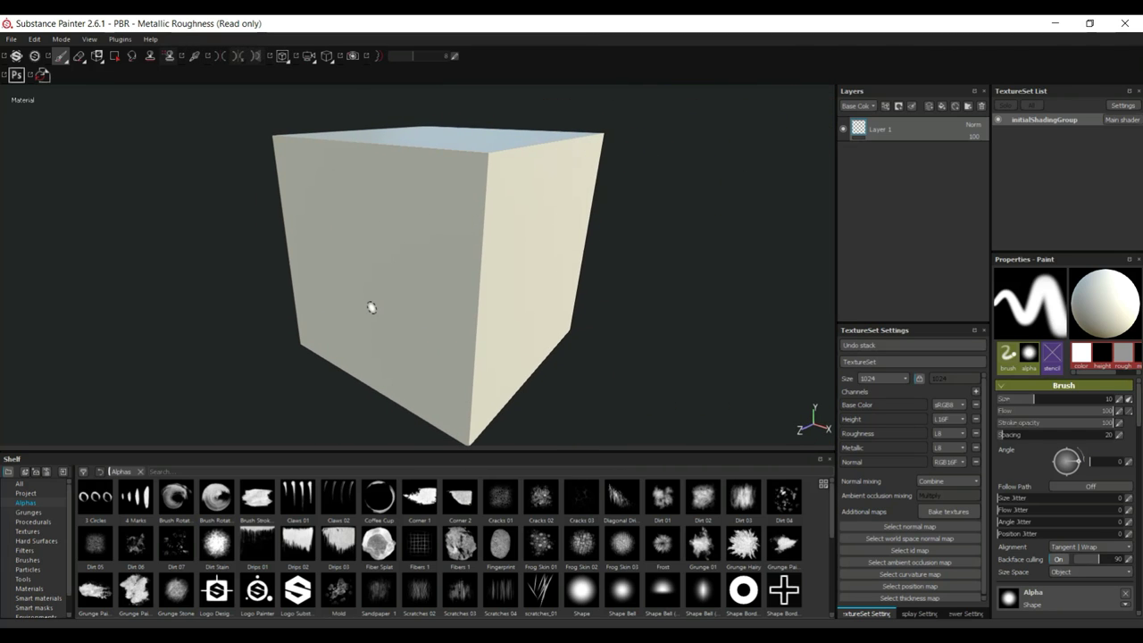
left_click(952, 513)
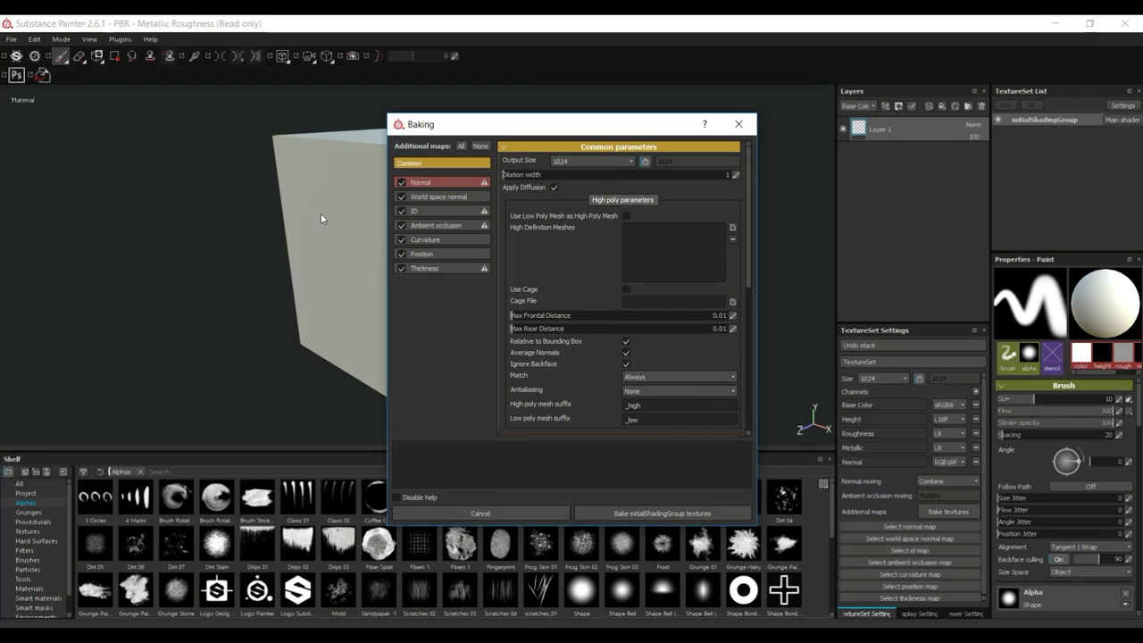
left_click(686, 513)
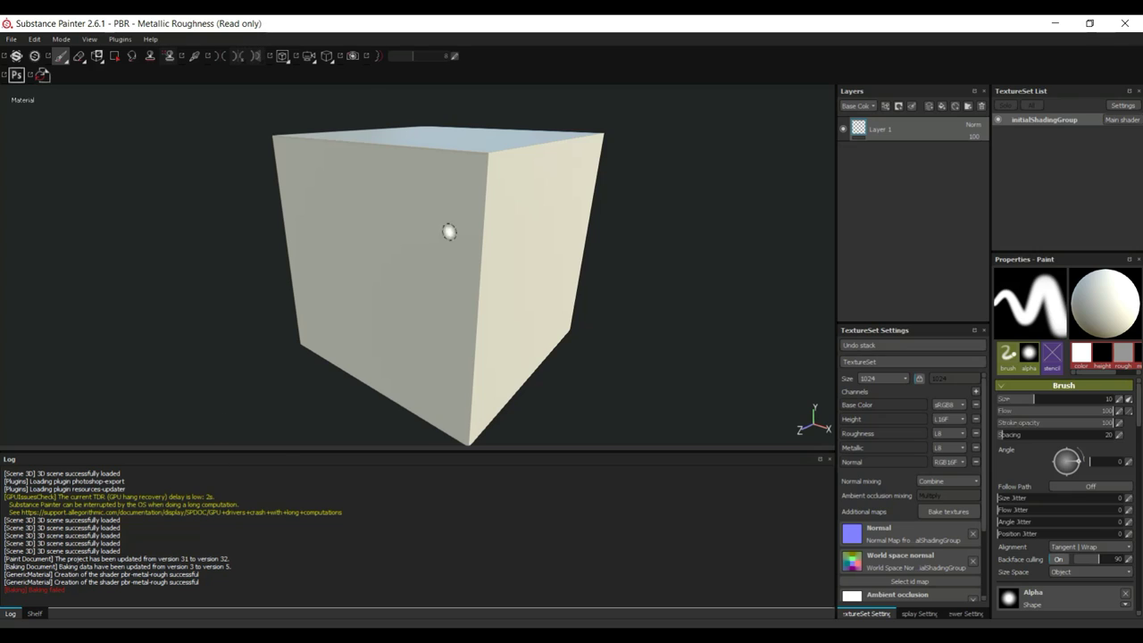
Reset the UI layout and apply a Plastic PVC fill layer from the Materials shelf.
left_click(92, 40)
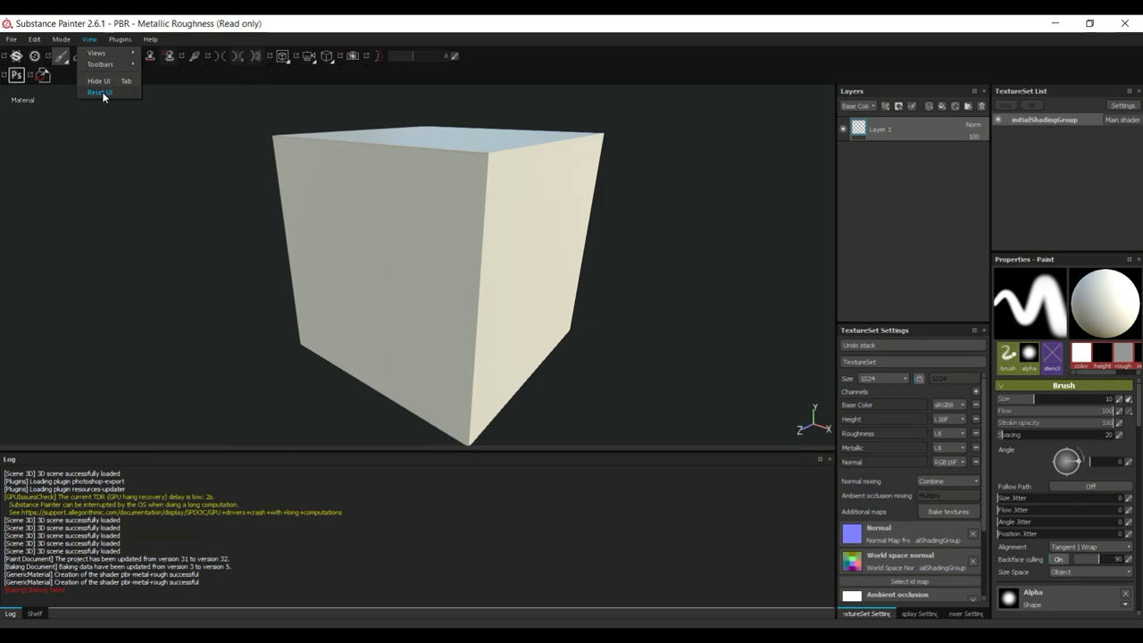
left_click(102, 93)
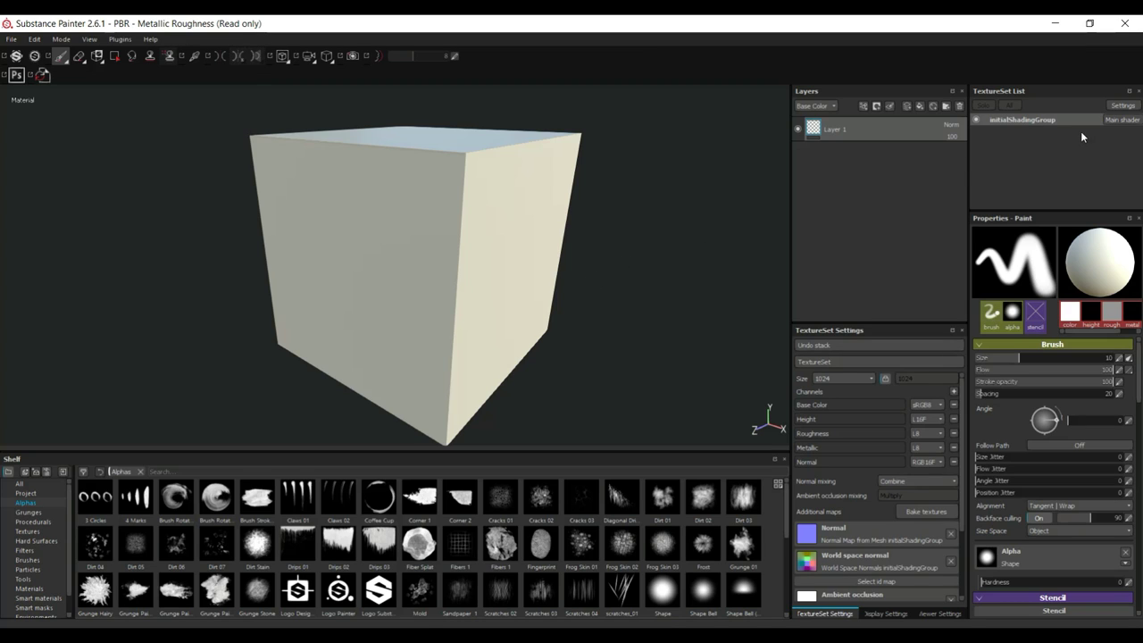
left_click(27, 591)
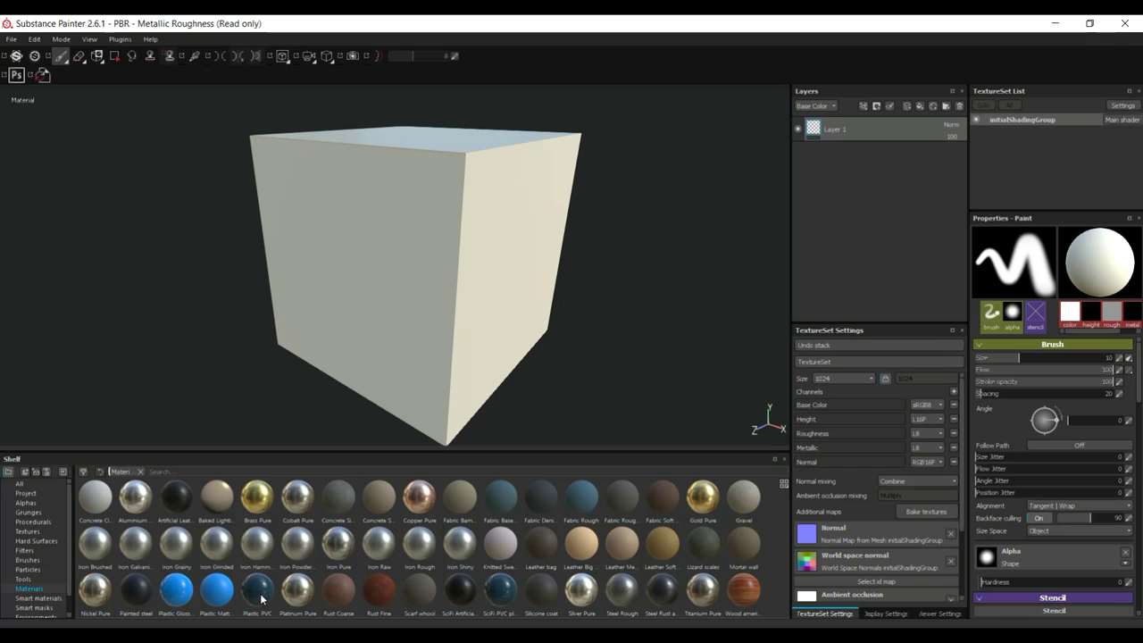
left_click_drag(259, 597, 860, 239)
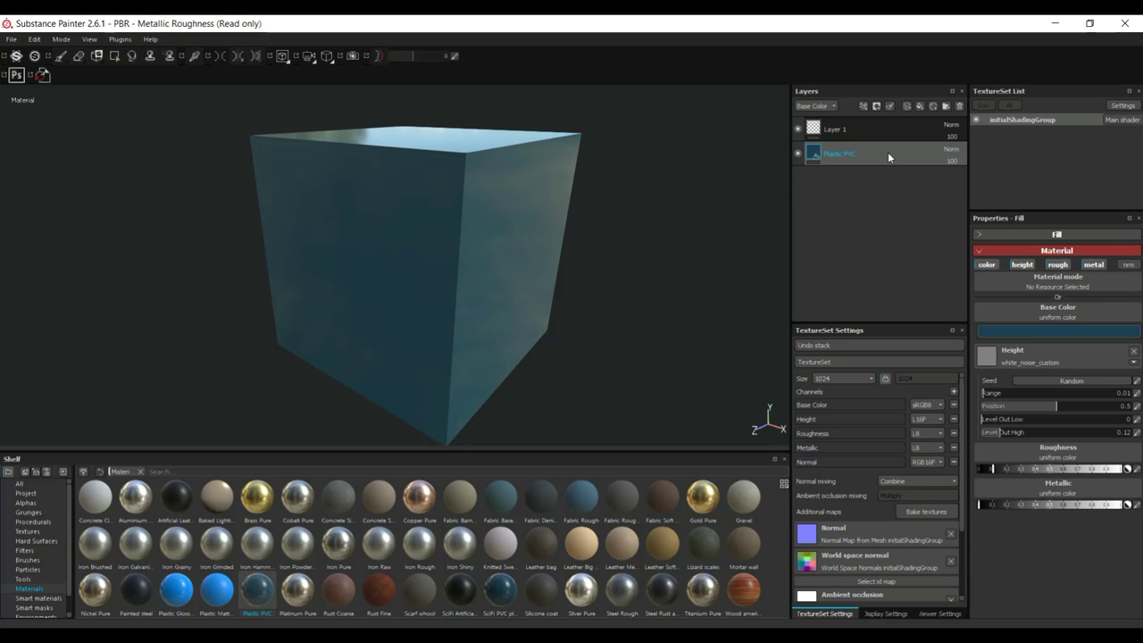
Add a Steel Rough fill layer above Plastic PVC and delete the empty Layer 1.
left_click(170, 471)
type("steel")
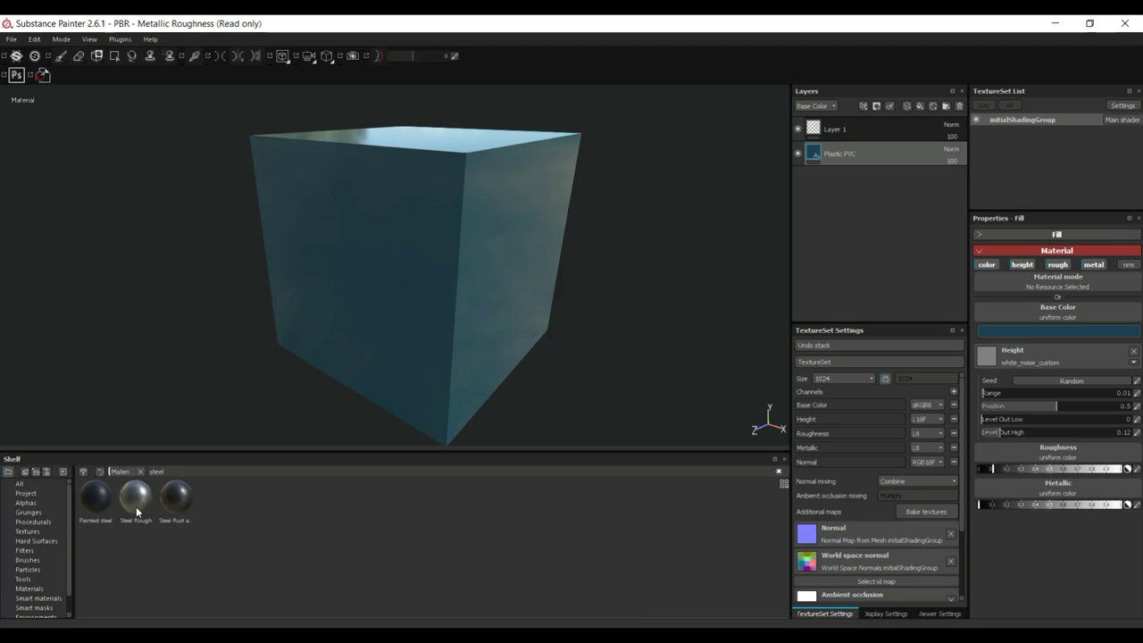
left_click_drag(134, 503, 877, 237)
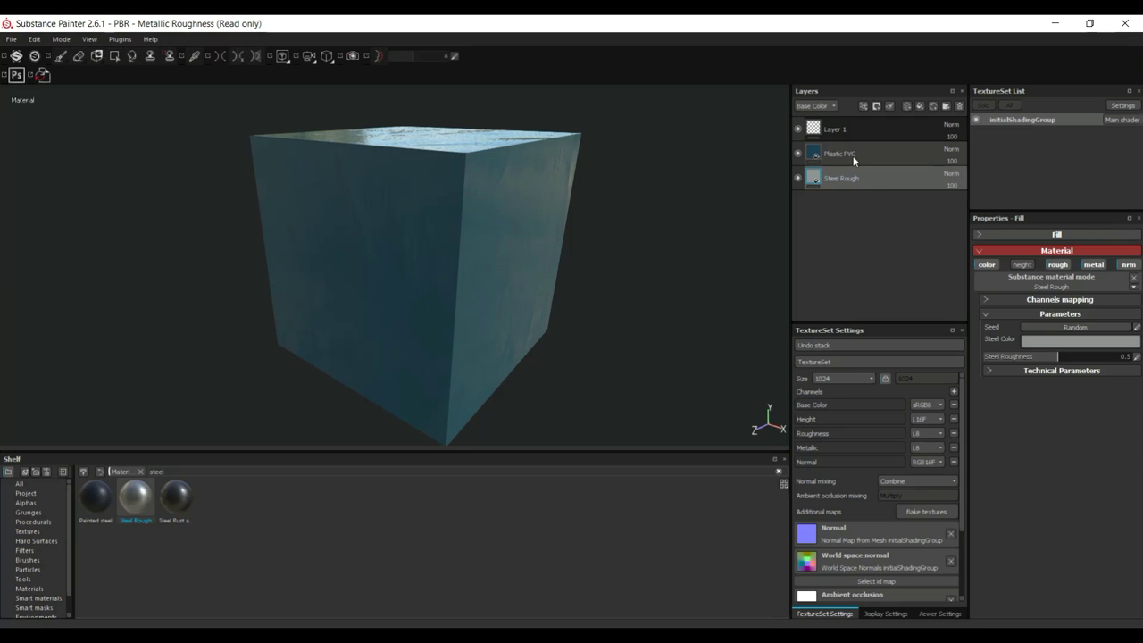
left_click_drag(856, 153, 856, 231)
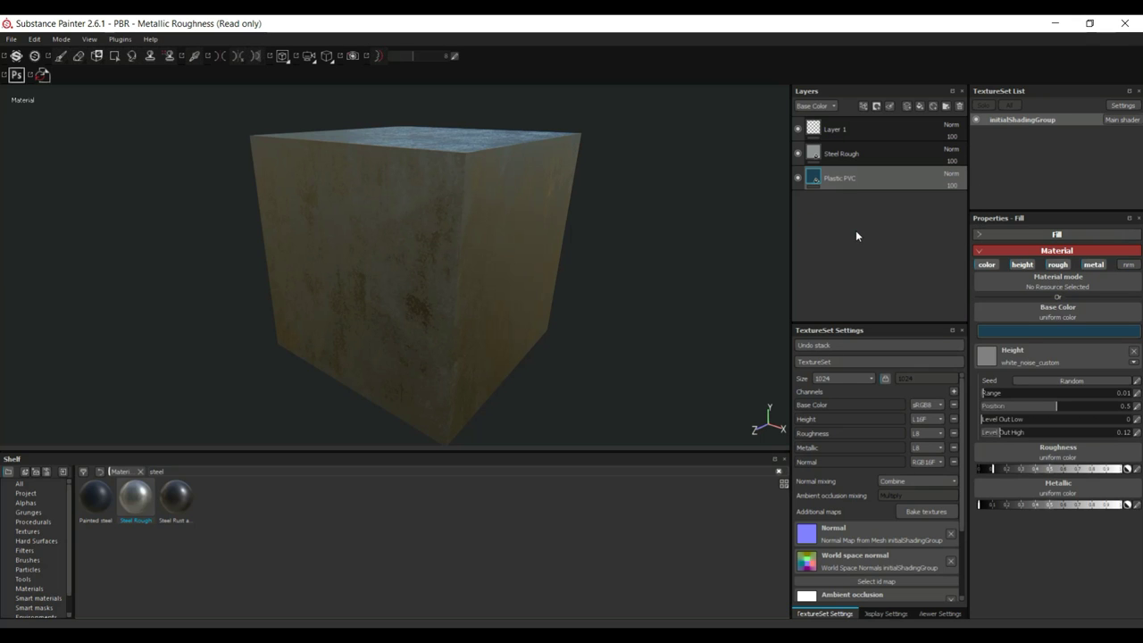
left_click(838, 131)
key("Delete")
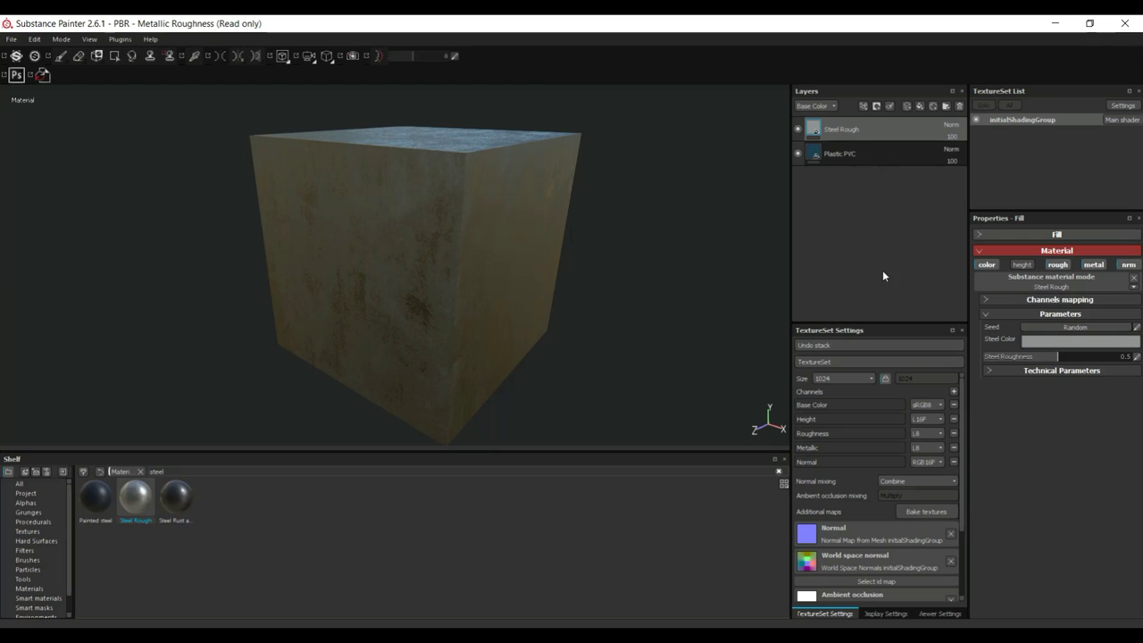
Add a black mask to the Steel Rough layer so the blue plastic shows again.
right_click(860, 131)
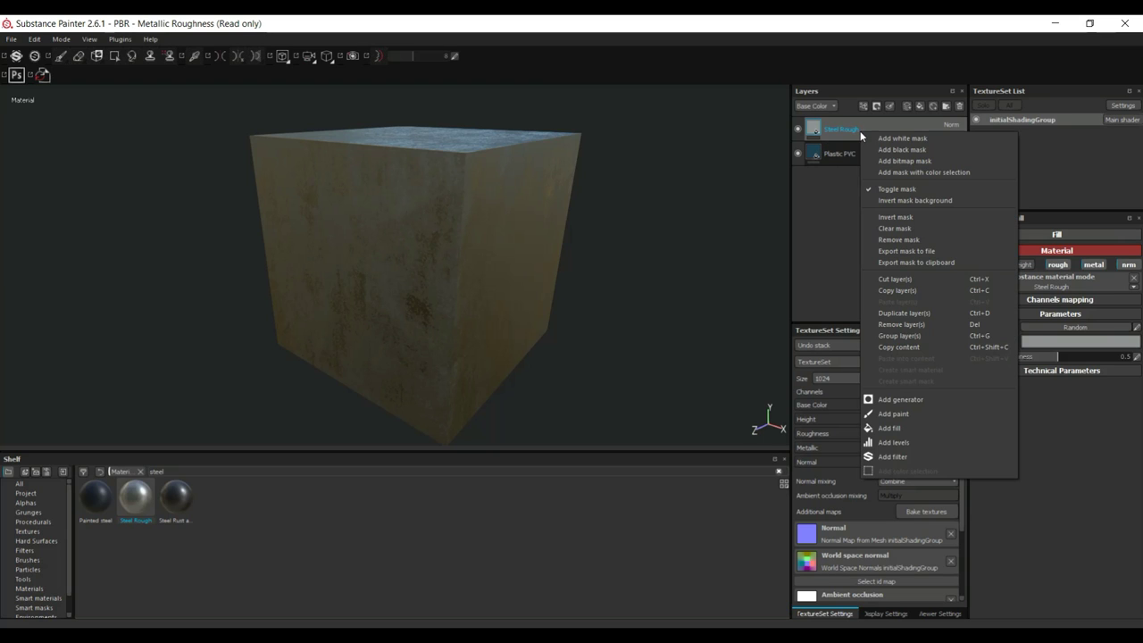
left_click(927, 150)
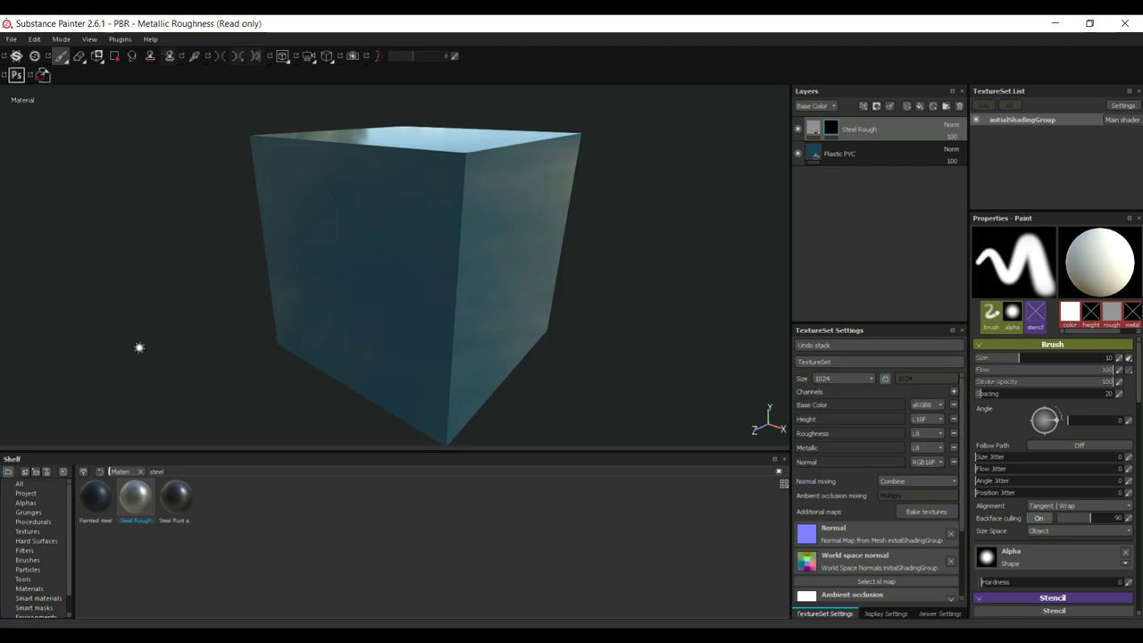
double_click(849, 130)
Add an MG Metal Edge Wear generator to the Steel Rough layer's mask.
left_click(863, 108)
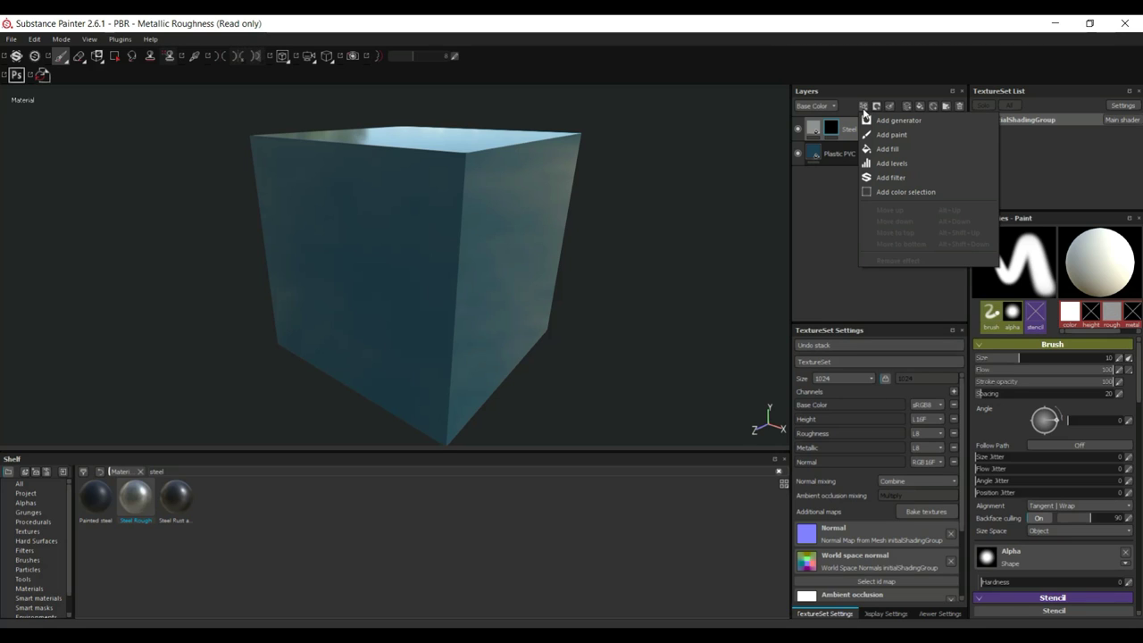
left_click(926, 119)
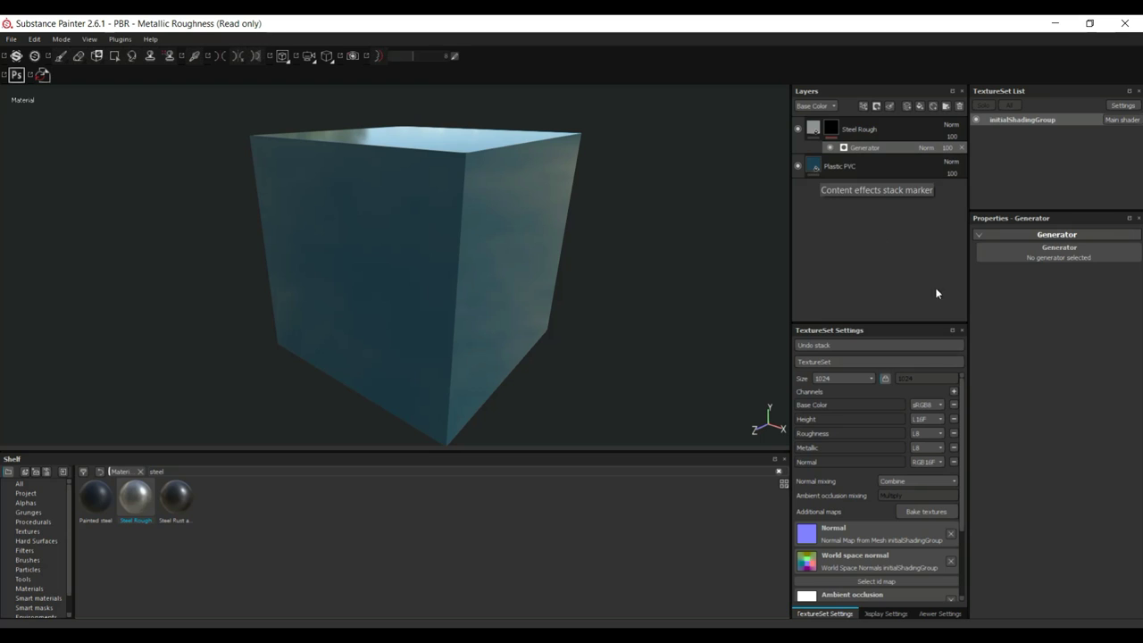
left_click(1088, 254)
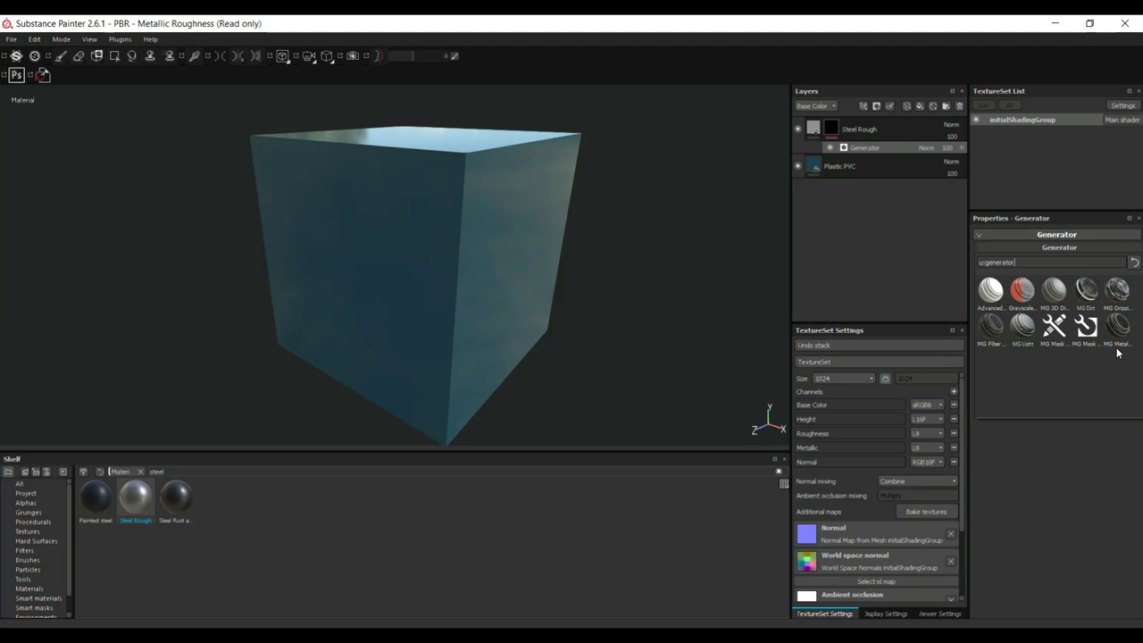
mouse_move(1120, 330)
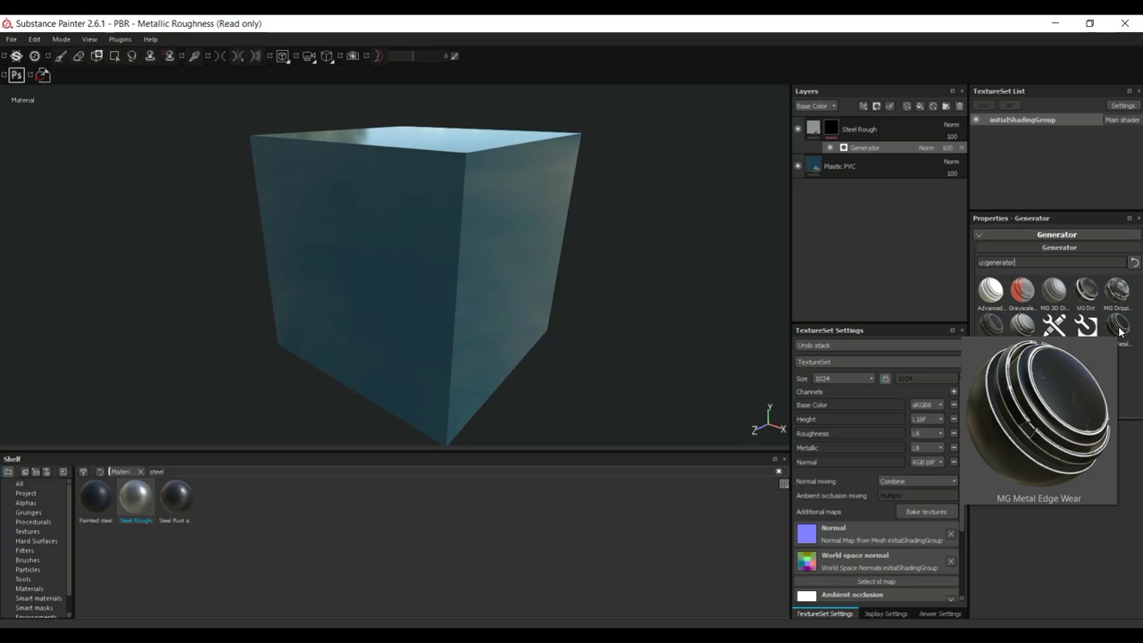
left_click(1120, 330)
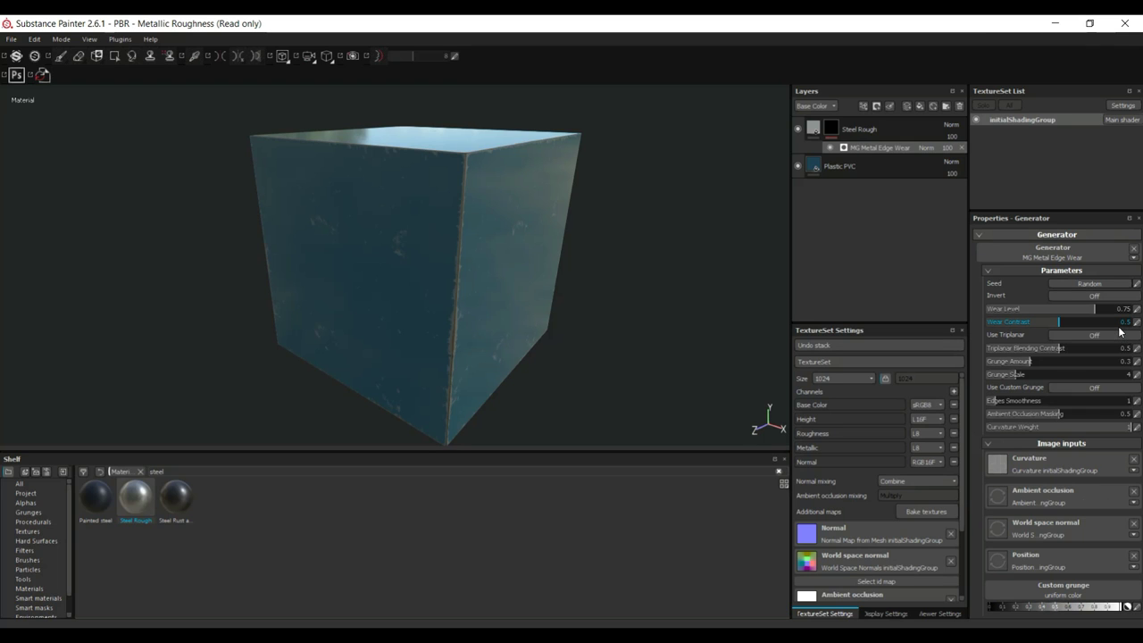
Zoom to a cube edge and set Wear Level 0.86, Wear Contrast 0.58, Grunge Amount 0.7.
scroll(588, 266, "up", 3)
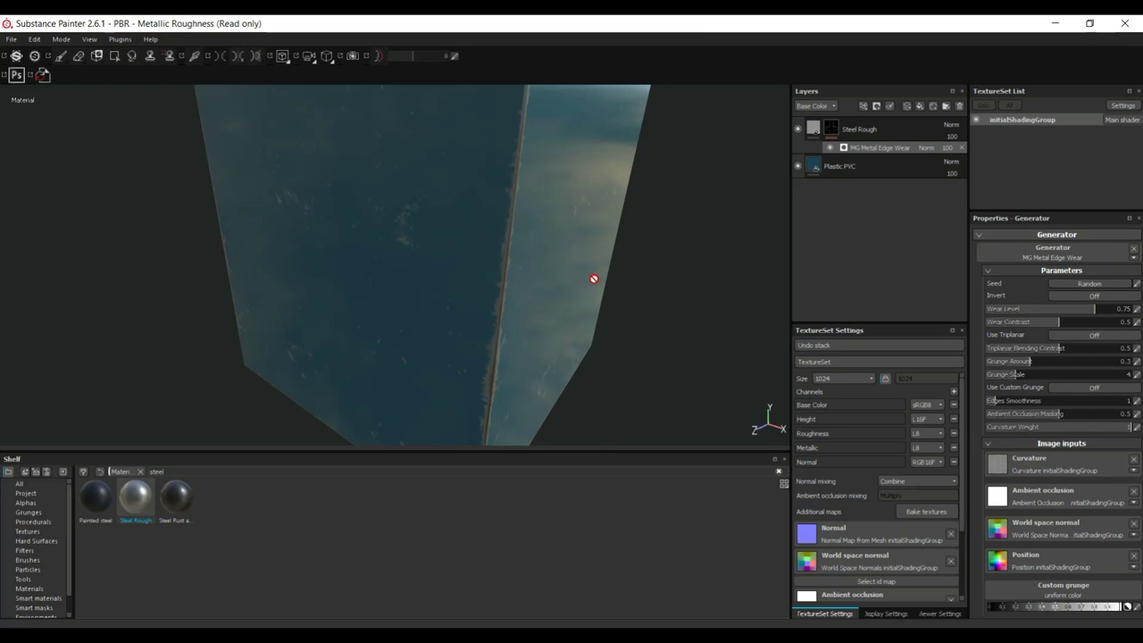
left_click_drag(589, 286, 518, 301, "alt")
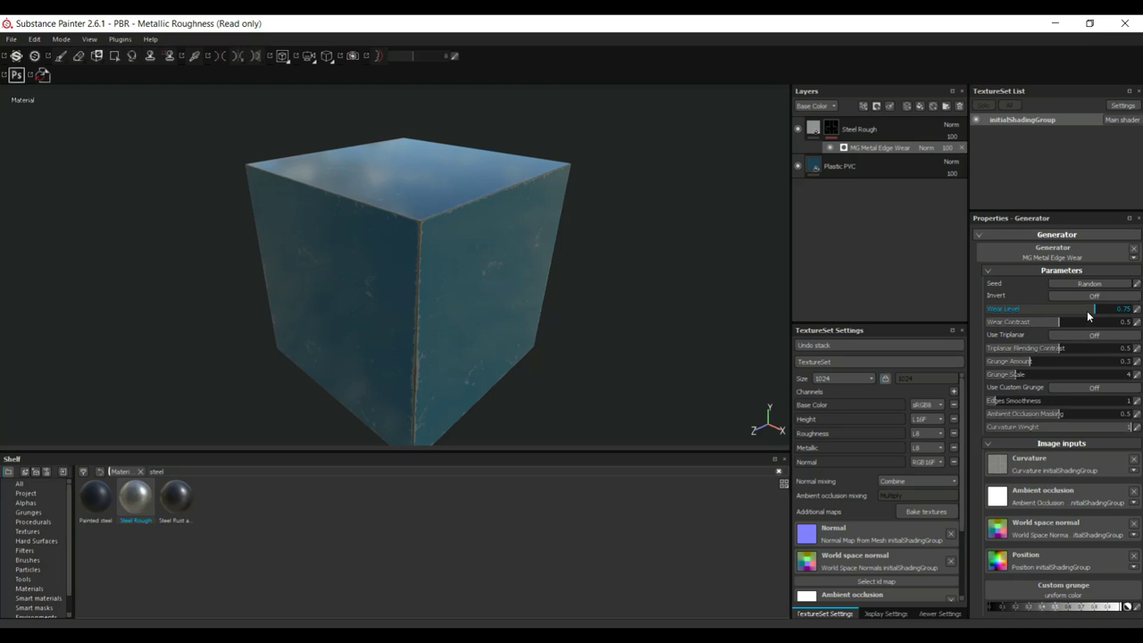
left_click_drag(1097, 312, 1068, 324)
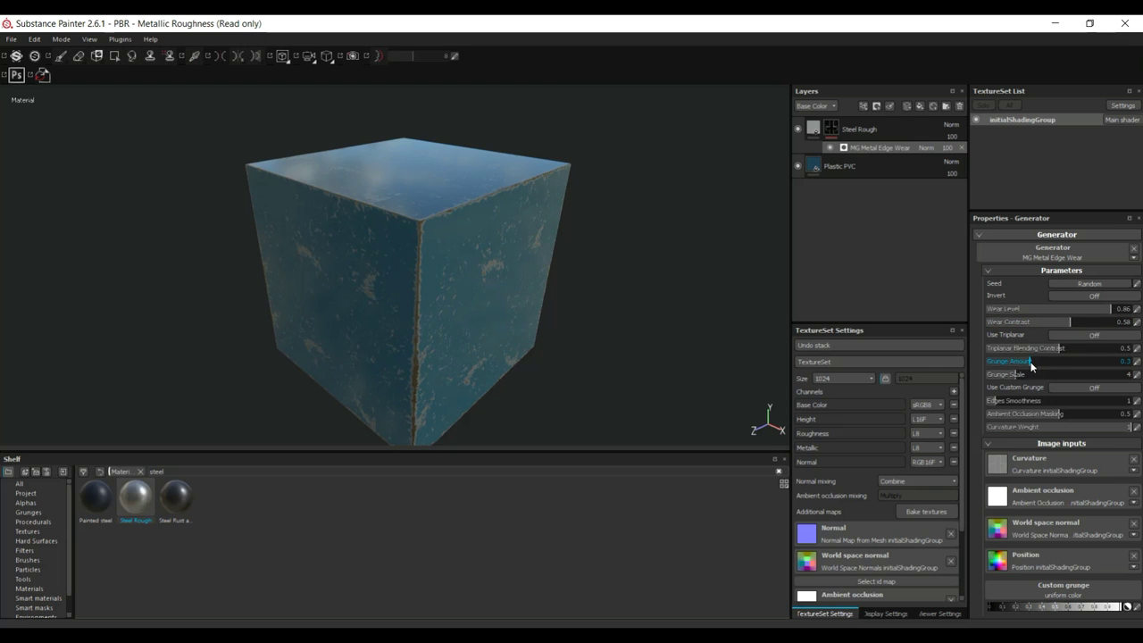
left_click_drag(1032, 364, 1087, 371)
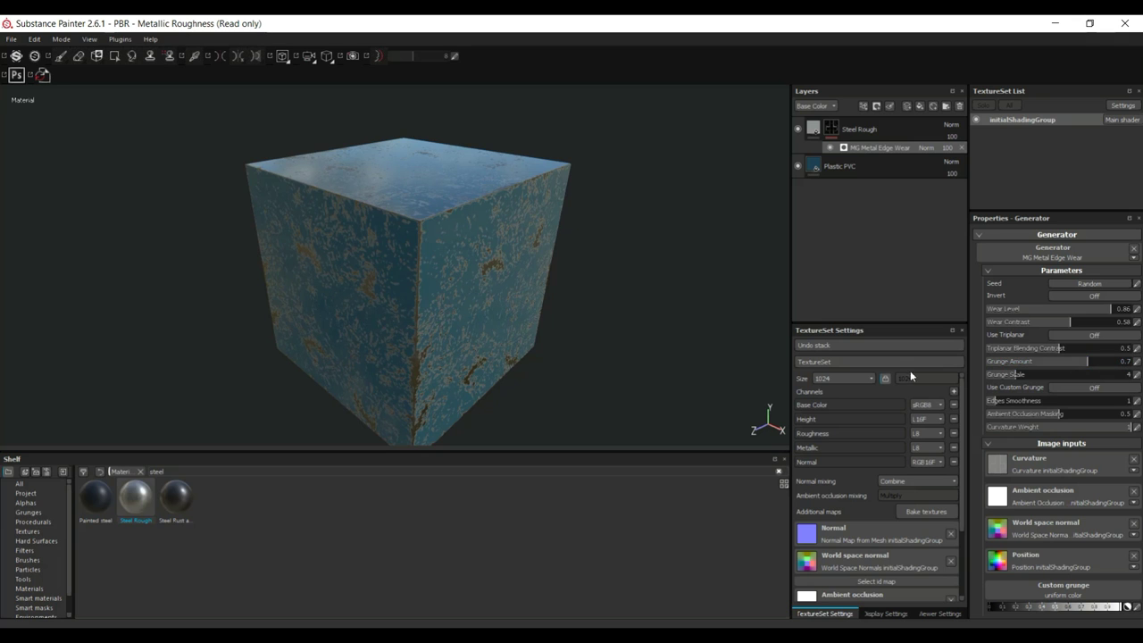
Orbit and pan around the cube to inspect the scattered steel wear on its faces.
mouse_move(496, 339)
left_mouse_down("alt")
mouse_move(584, 262)
mouse_move(563, 276)
mouse_move(503, 235)
mouse_move(446, 322)
mouse_move(403, 345)
left_mouse_up("alt")
left_click_drag(459, 312, 497, 365, "alt")
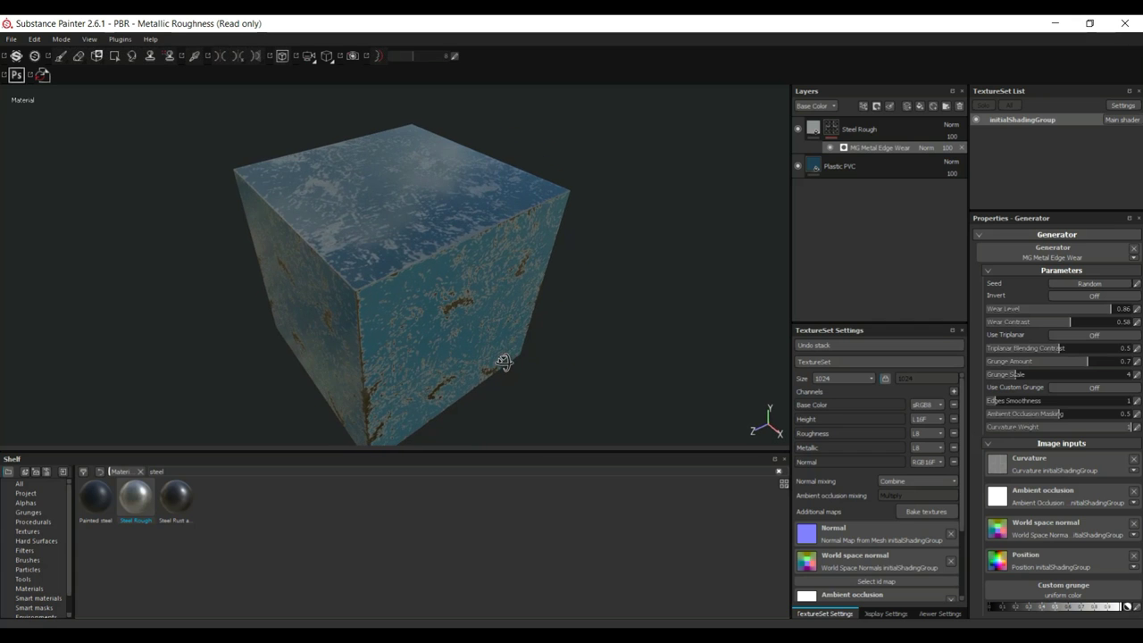
middle_click_drag(510, 370, 531, 345, "alt")
mouse_move(530, 346)
left_mouse_down("alt")
mouse_move(528, 357)
mouse_move(546, 360)
left_mouse_up("alt")
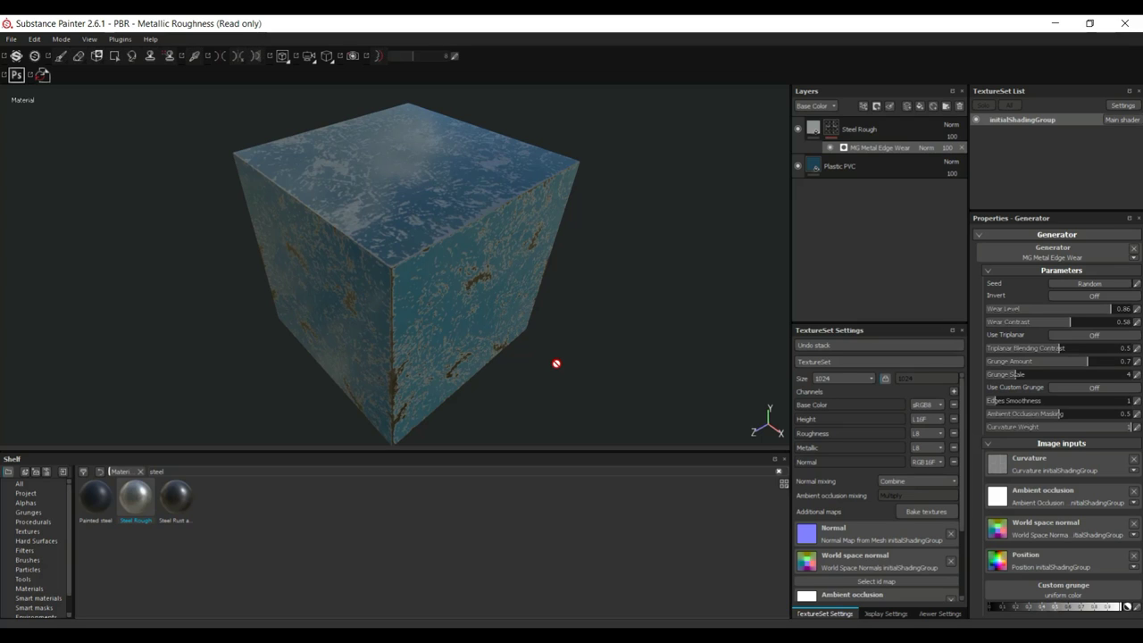